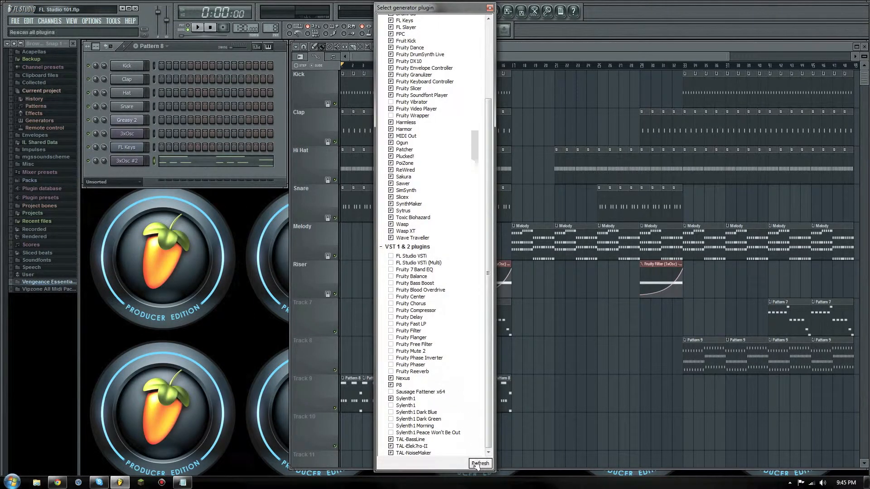
Step: Rescan the installed generator plugins with a fast scan, look over the refreshed plugin list and close it
click(482, 467)
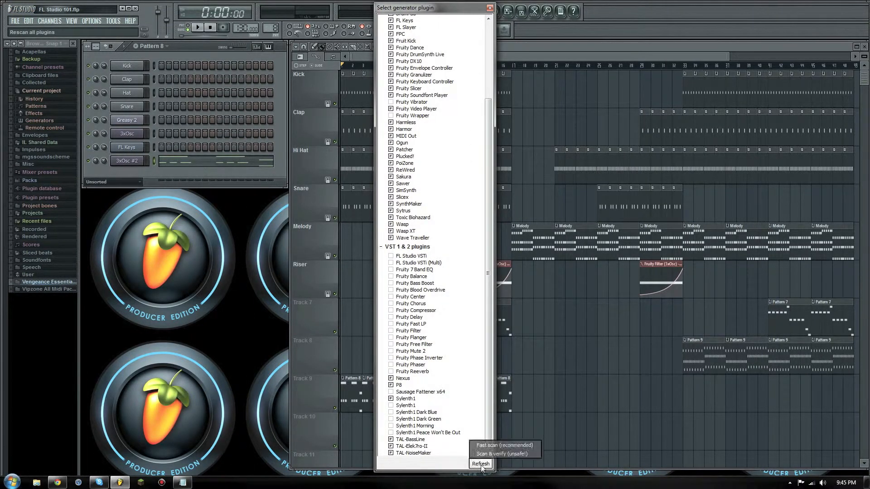
click(499, 447)
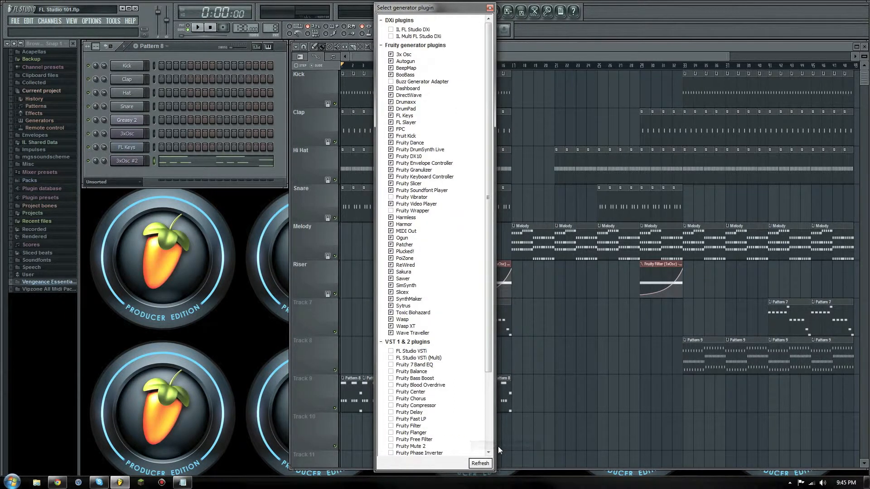
scroll(455, 426, down, 5)
scroll(455, 426, up, 5)
click(490, 8)
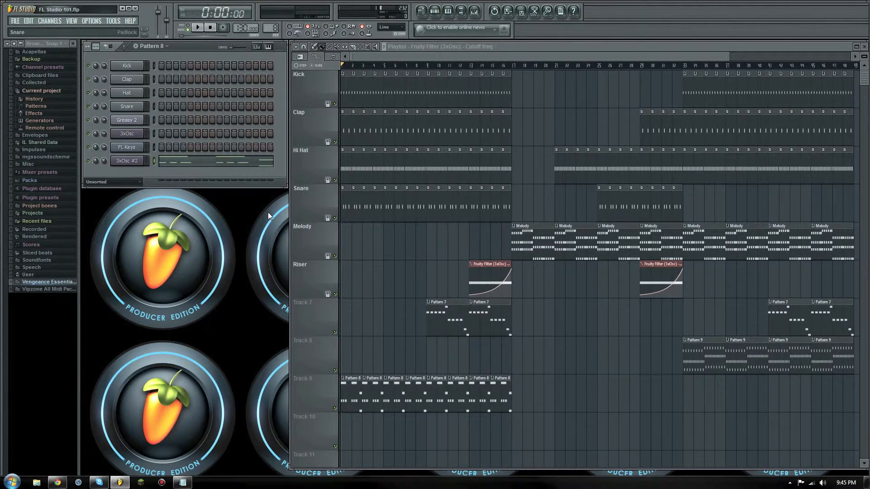
Step: Show the Plugin Picker overview of available generators and close it again
key(F8)
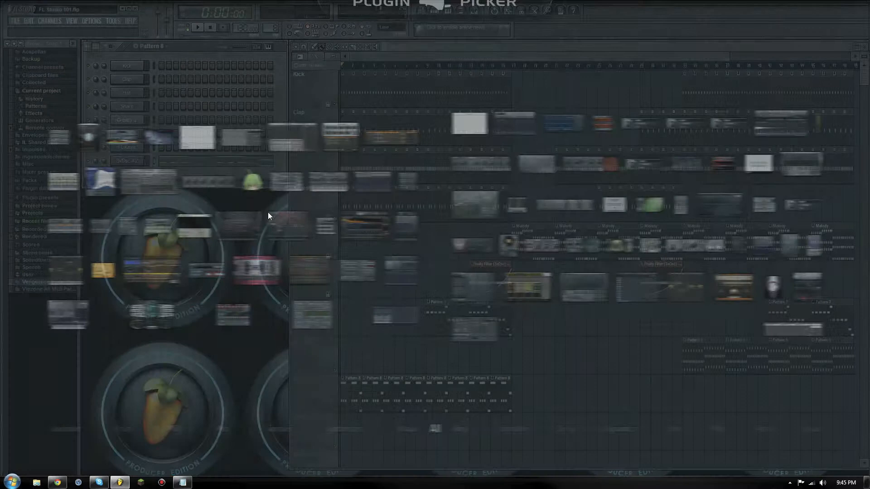
key(F8)
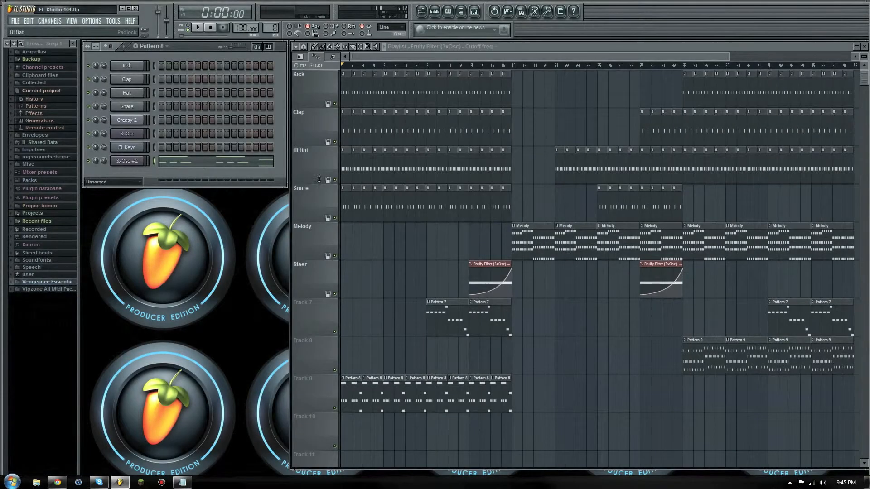
click(54, 20)
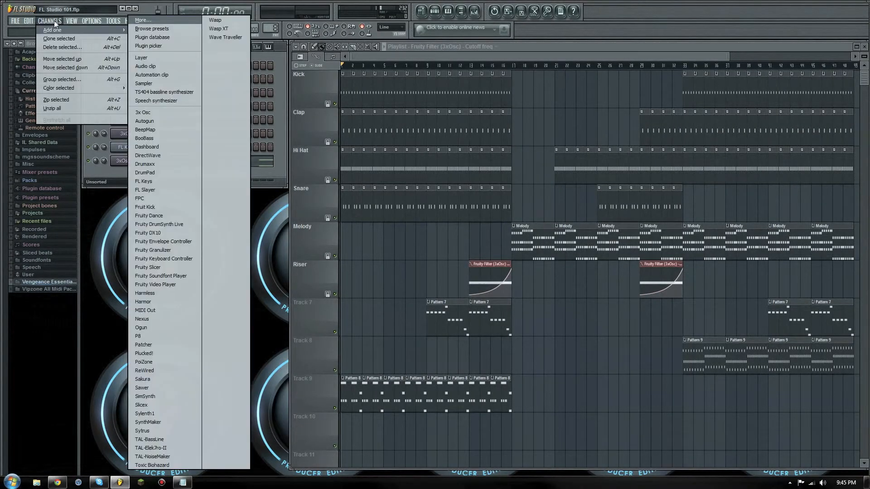
click(154, 47)
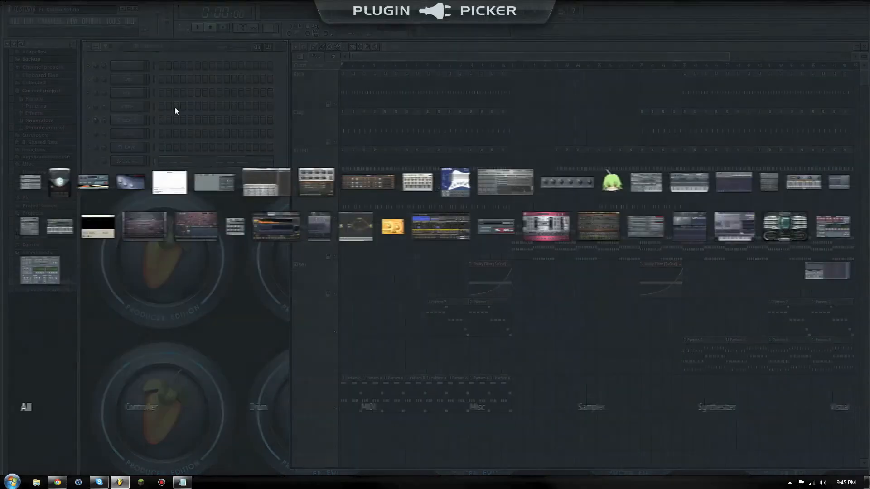
key(F8)
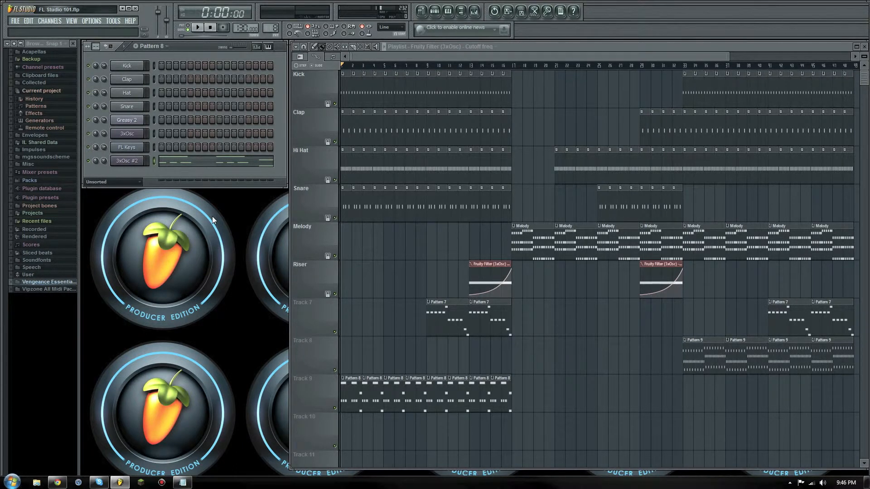
Step: View the generators available for replacing the 3xOsc #2 channel and dismiss the list
right_click(129, 161)
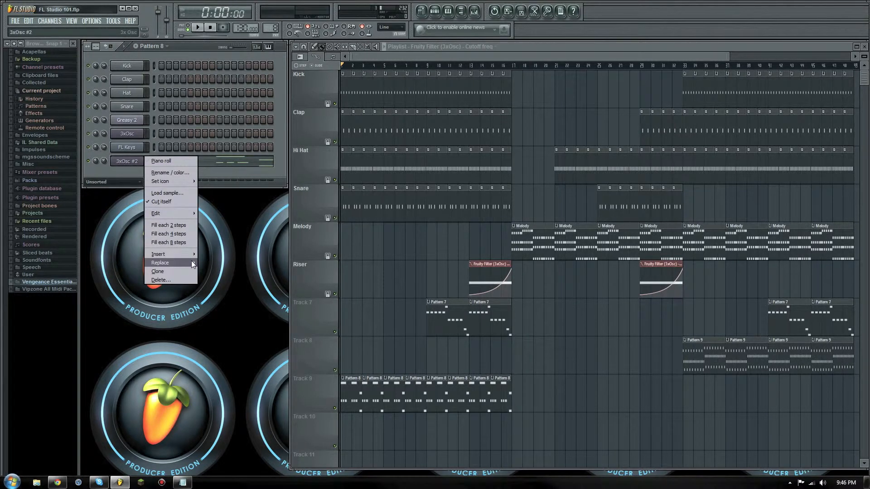
mouse_move(191, 260)
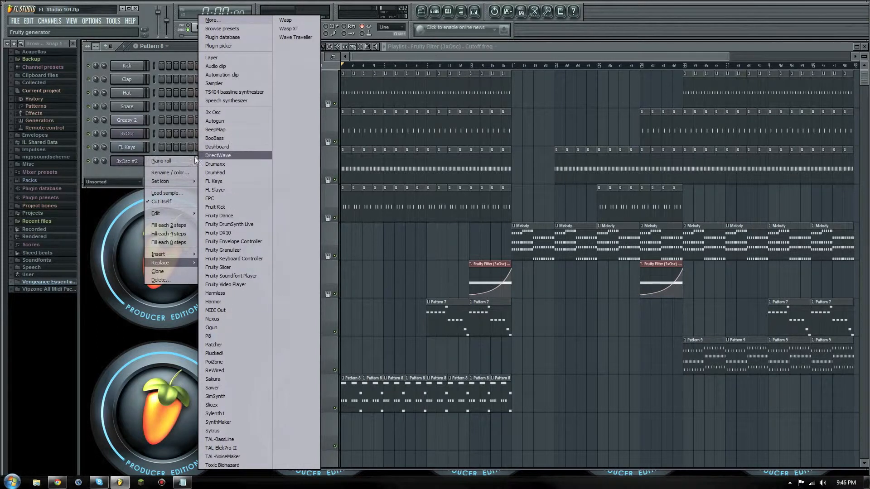
click(118, 176)
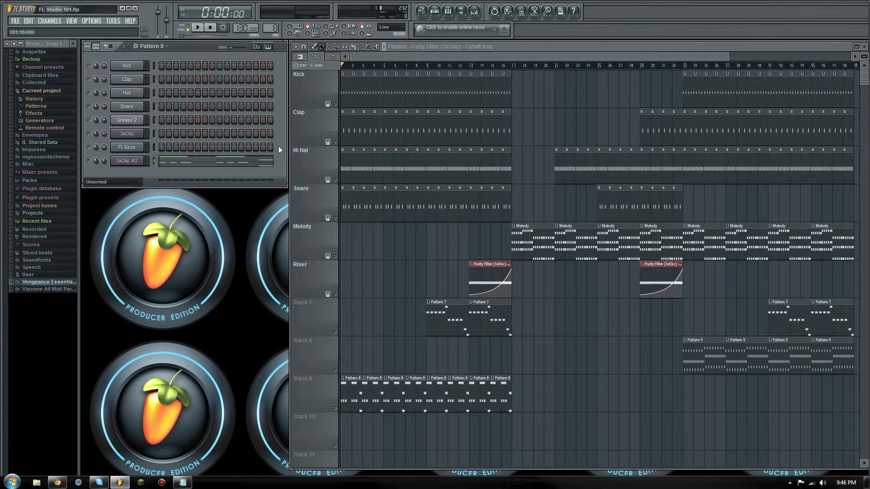
Step: Open the piano roll for 3xOsc #2 and sound several keys from C#6 down to F5
click(450, 11)
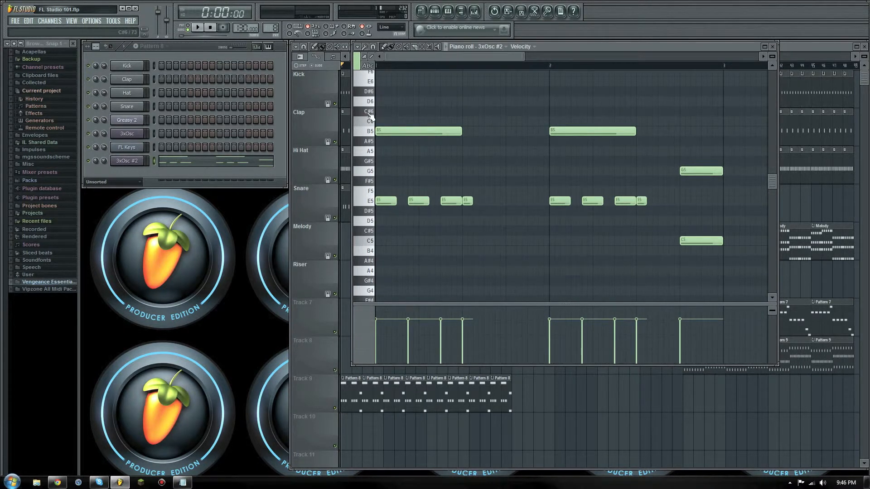
click(368, 112)
click(368, 133)
click(369, 152)
click(365, 170)
click(365, 190)
Step: Try the plain piano-key keyboard style in the piano roll and return to labelled note names
click(368, 65)
click(376, 194)
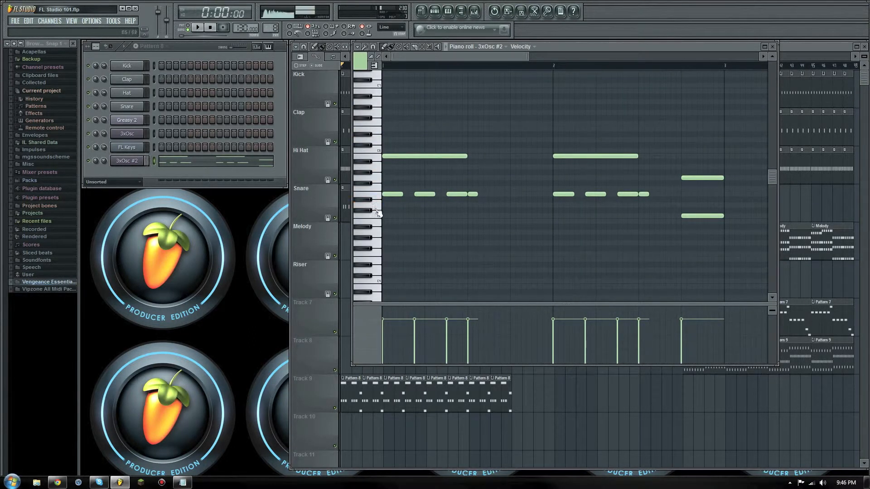
click(368, 66)
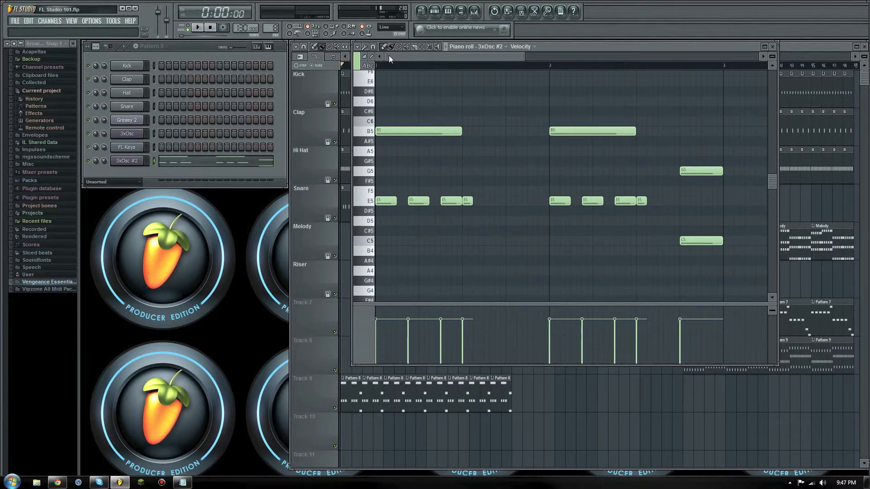
Step: Look through the piano roll's options, tools and snap choices and its list of note properties and channel controls
click(359, 47)
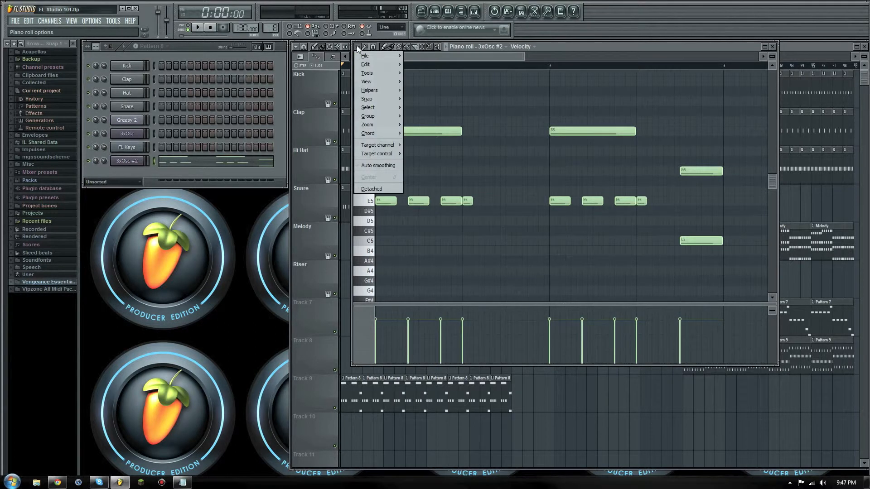
click(365, 45)
click(365, 45)
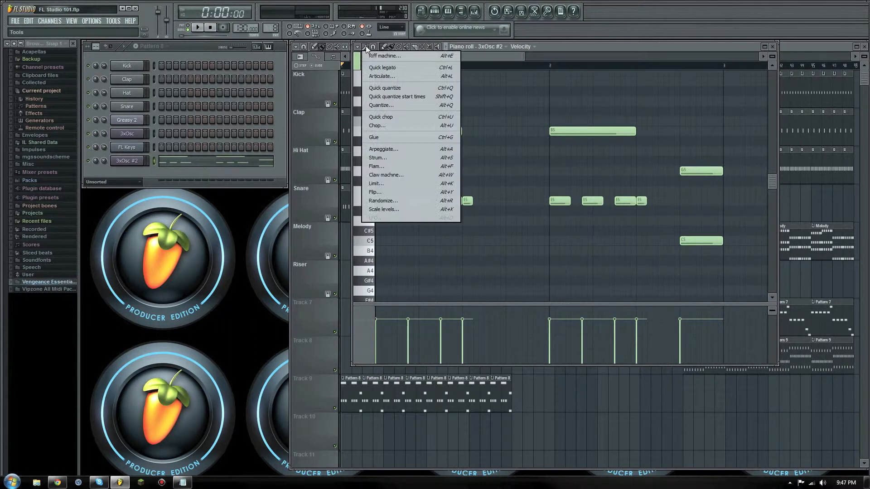
click(373, 47)
click(373, 47)
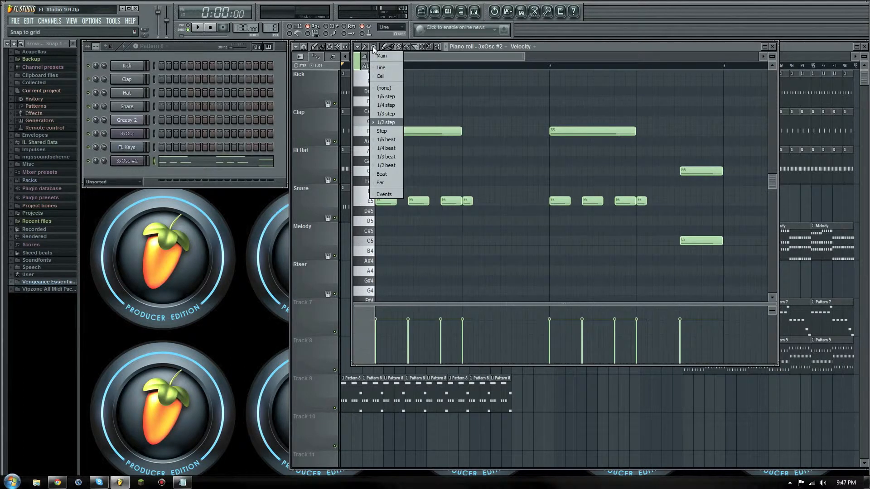
click(372, 47)
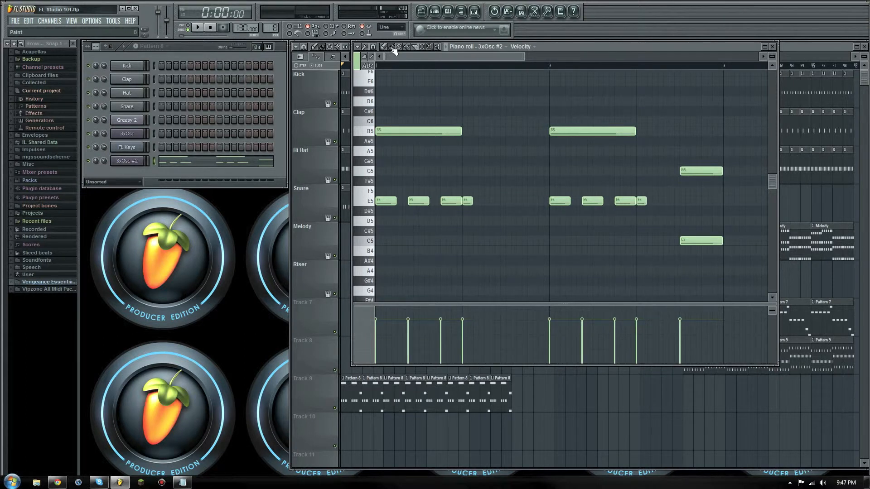
click(362, 322)
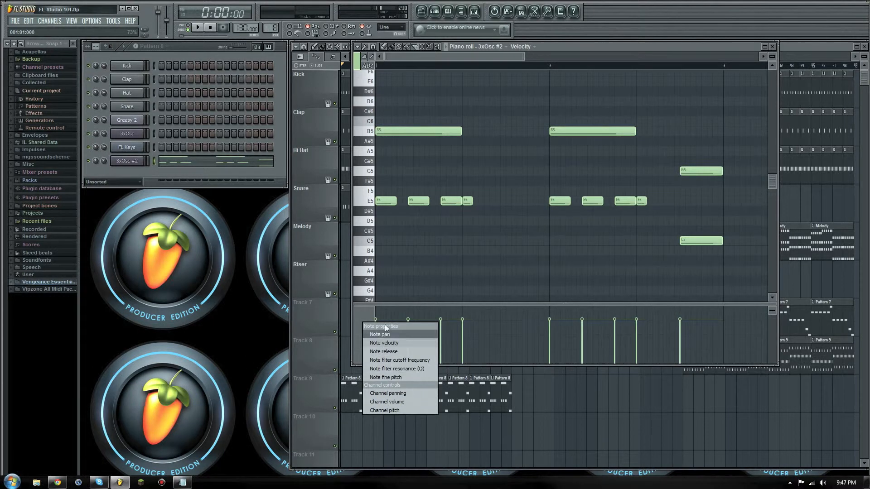
click(361, 313)
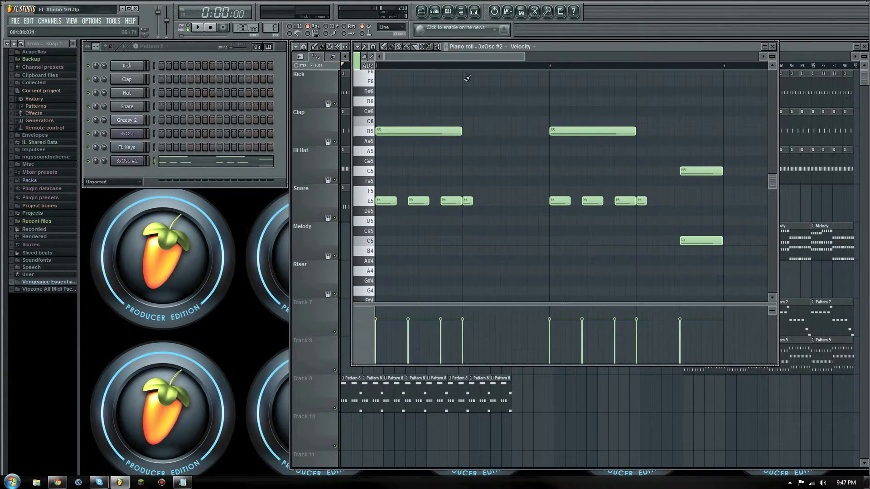
Step: Open the mixer and link only the Kick channel to the Insert 1 track
click(476, 11)
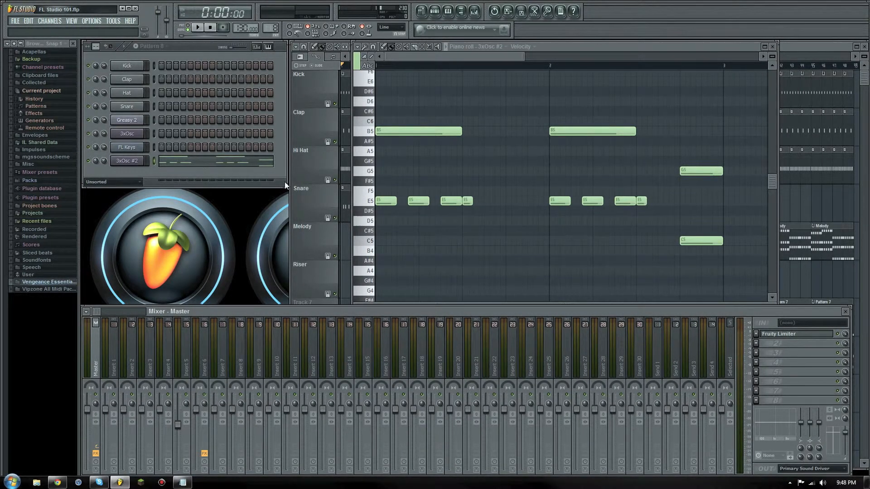
click(155, 121)
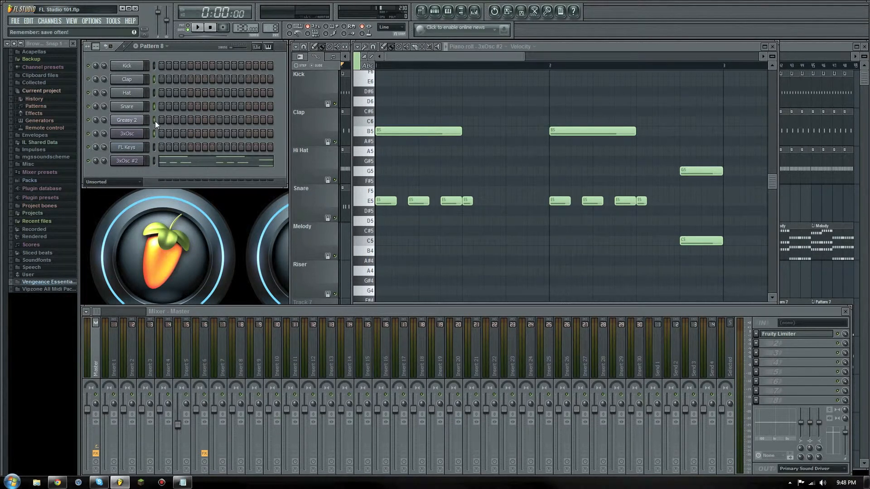
click(153, 67)
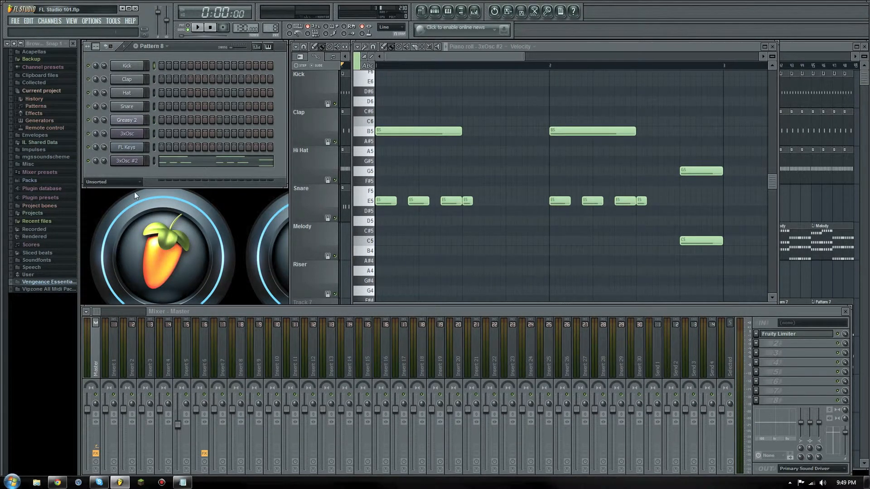
right_click(115, 357)
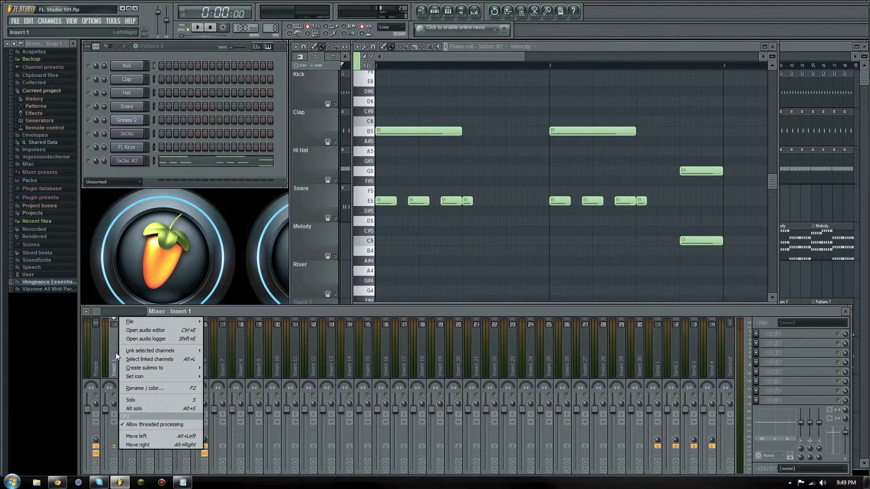
mouse_move(153, 353)
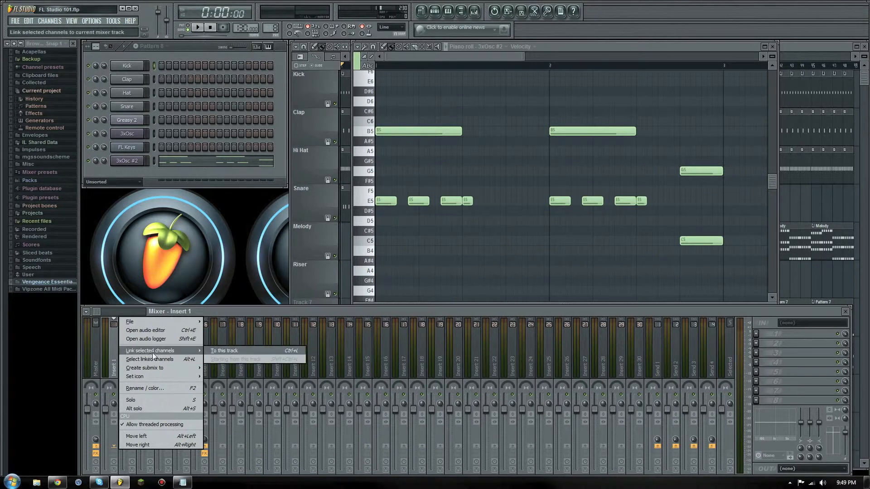
click(232, 350)
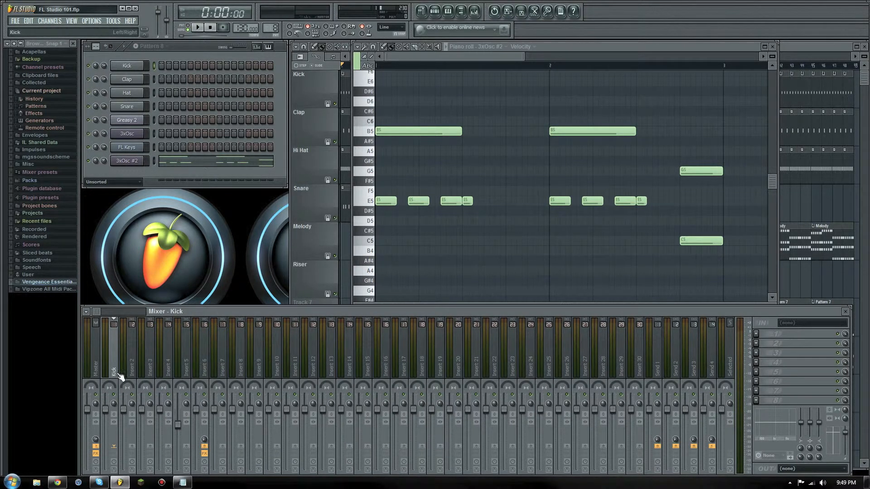
Step: Switch to the Kick pattern in pattern mode, then play it and stop playback
drag(272, 27, 270, 36)
key(l)
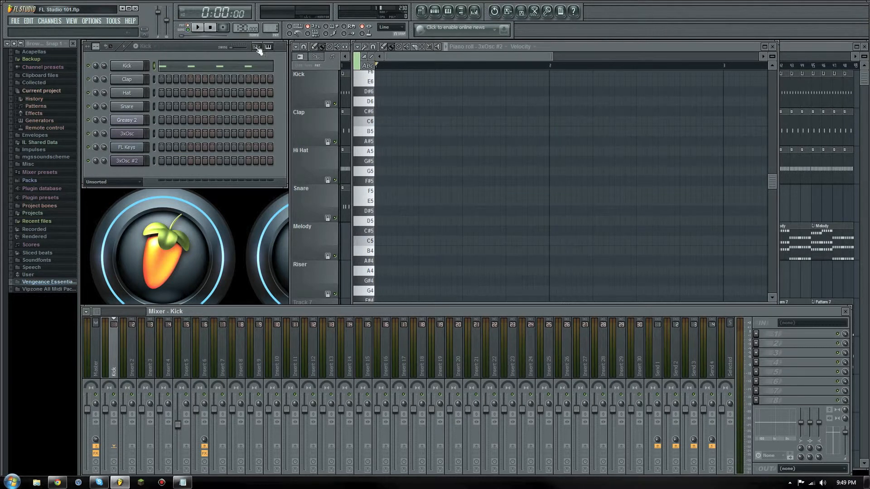
key(space)
key(space)
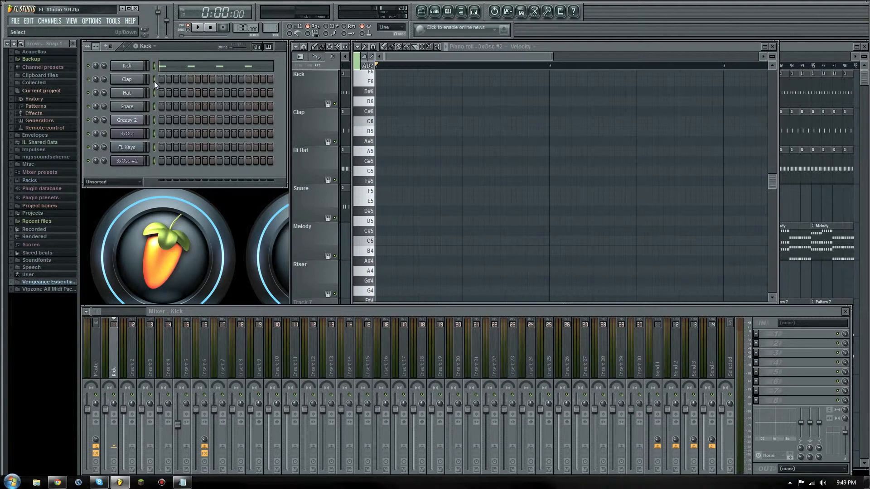
Step: Link the selected channels Clap through 3xOsc #2 to consecutive mixer tracks starting from Insert 2
right_click(130, 352)
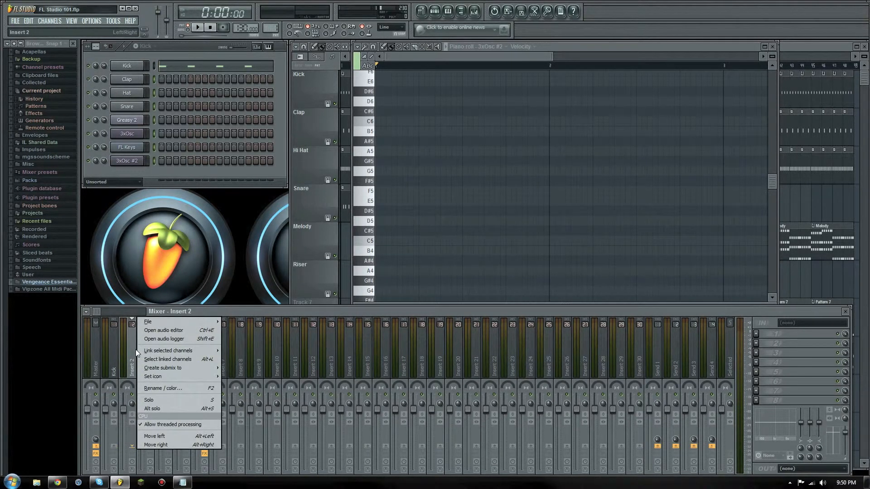
mouse_move(172, 352)
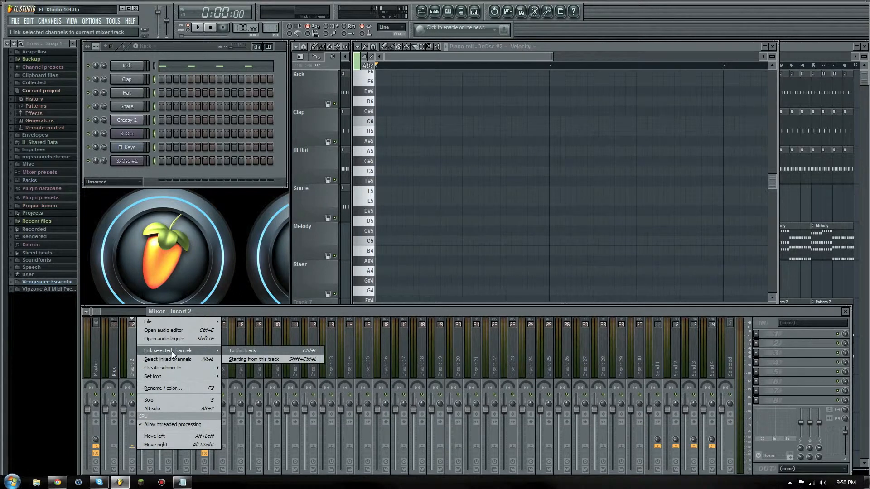
click(262, 360)
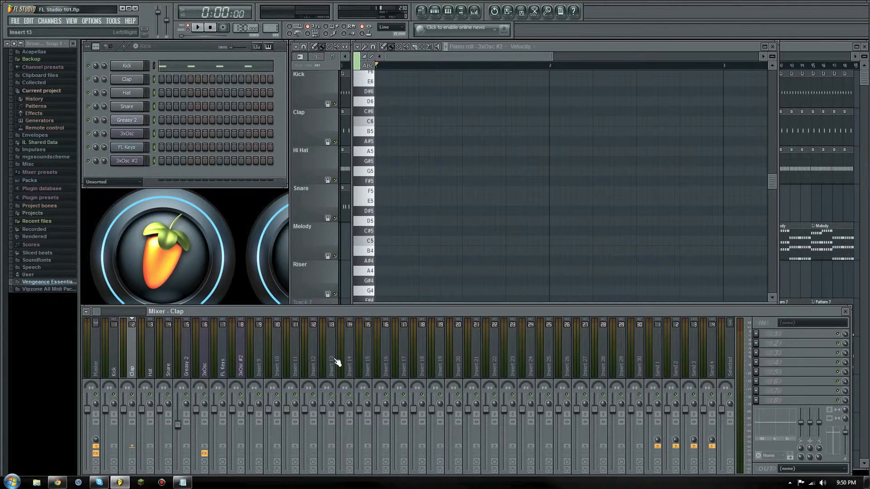
Step: Try the Kick mixer track's panning, at 29% right, and its mute control
scroll(334, 359, up, 2)
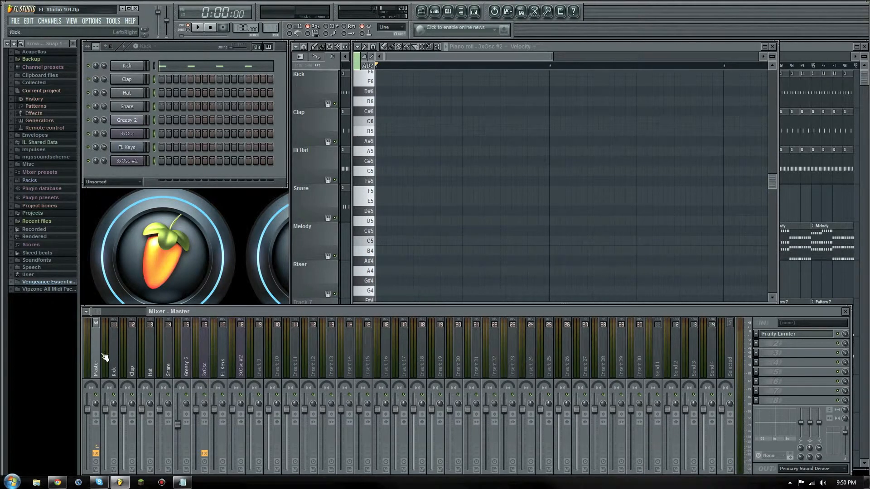
click(107, 388)
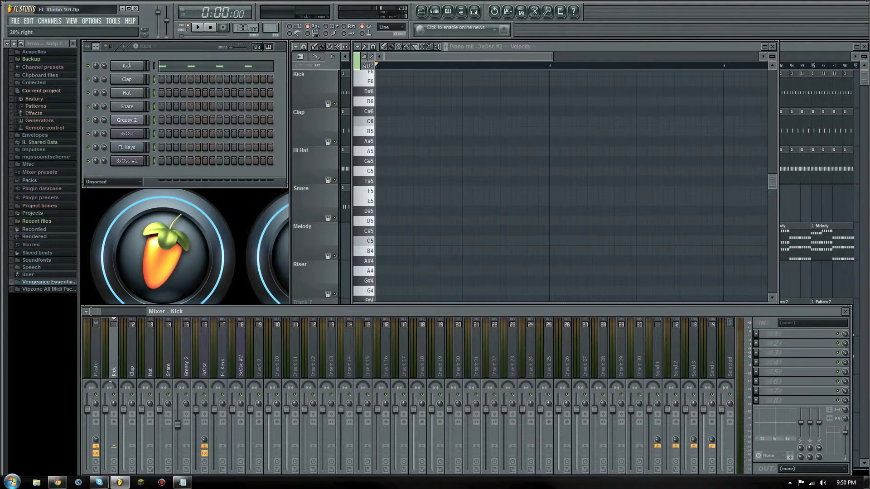
click(114, 395)
right_click(127, 394)
Step: Try moving the Kick mixer track's volume fader and reset it to its default level
click(108, 405)
mouse_move(109, 410)
mouse_down()
mouse_move(105, 440)
mouse_move(105, 409)
mouse_up()
right_click(105, 409)
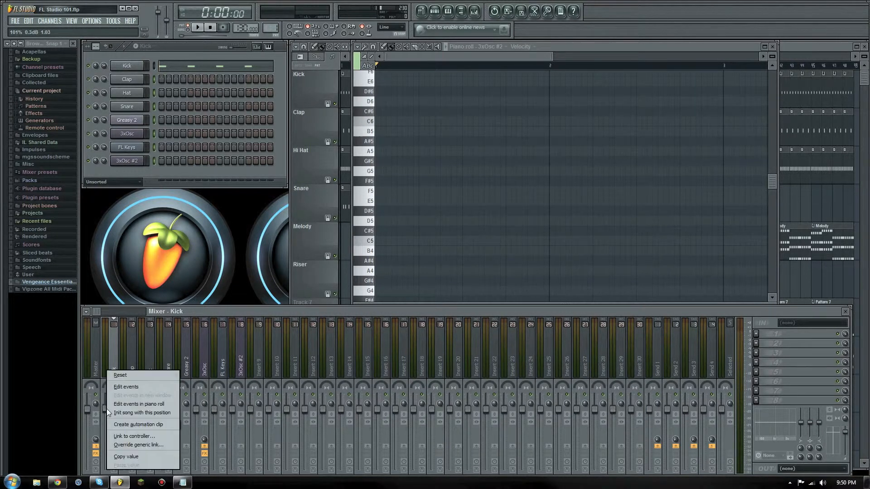
click(120, 377)
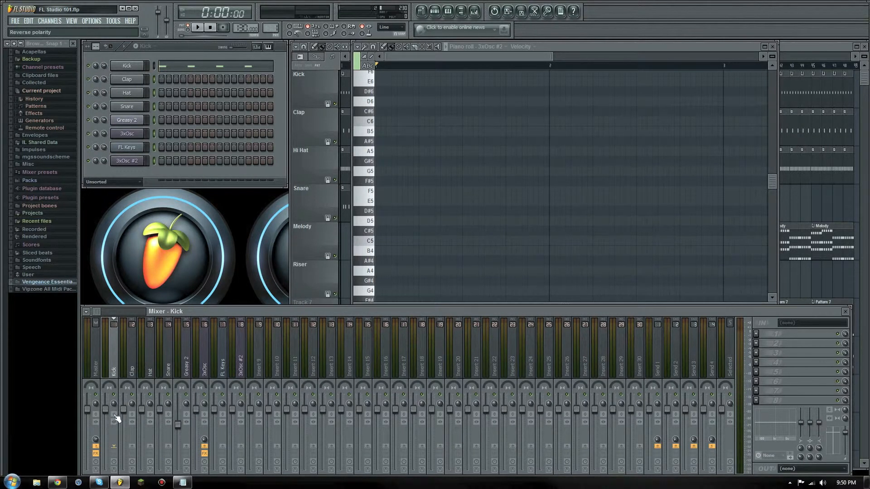
Step: Try the Kick mixer track's reverse polarity and swap left/right channels switches, turning each on and back off
click(115, 415)
click(115, 422)
click(115, 415)
click(116, 422)
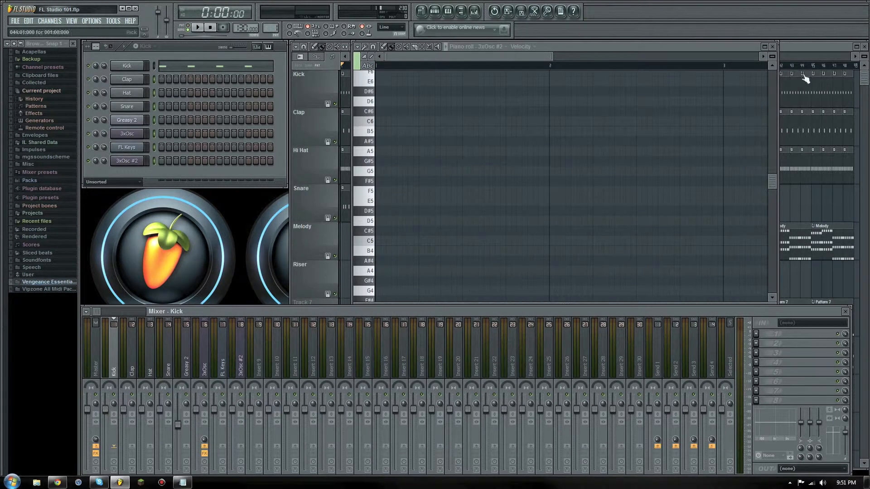
Step: Bring the playlist to the front, start playing the song, and bring the mixer back in front of it
click(812, 47)
key(space)
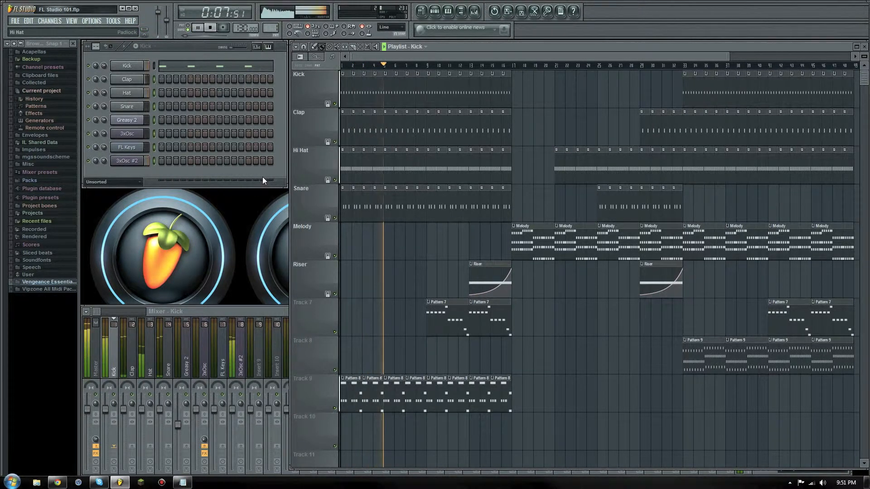
click(251, 311)
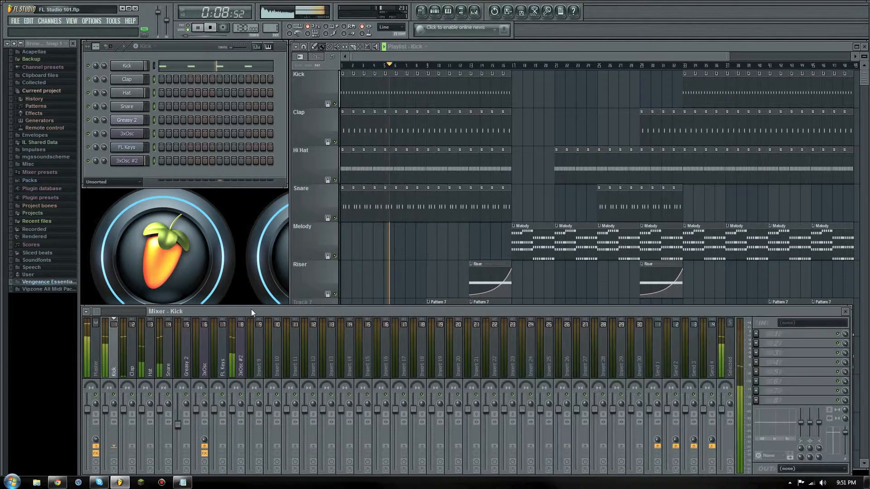
Step: Try lowering the Master track's volume to 47% (-13.5 dB) during playback, then reset the fader to its default
click(89, 410)
drag(87, 413, 87, 440)
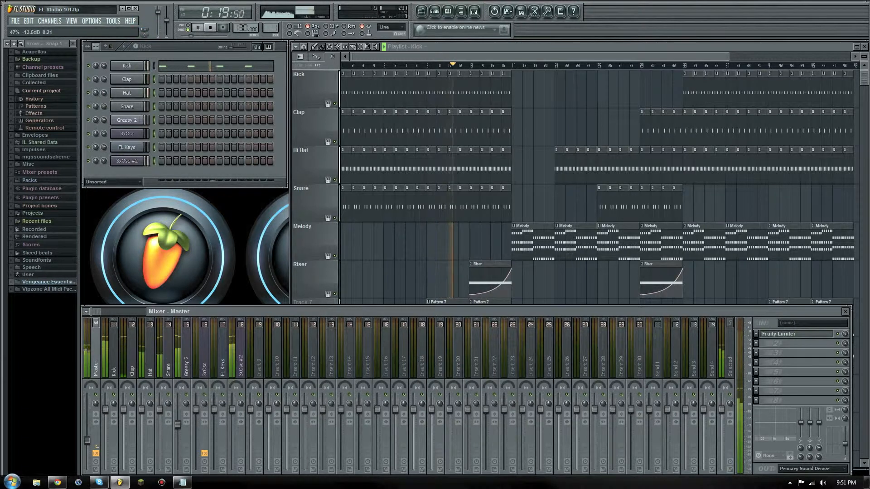
right_click(88, 439)
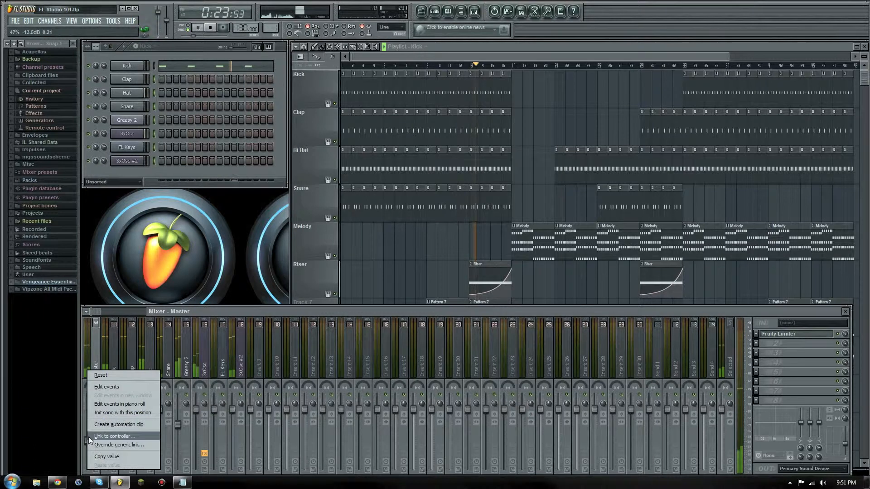
click(114, 374)
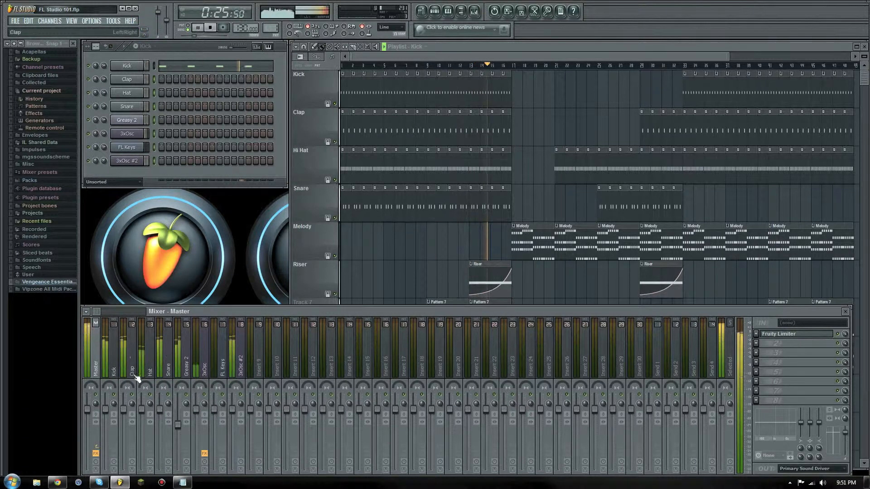
Step: Look through the effects available for the Master track's second effect slot, then dismiss the list without choosing one
click(757, 344)
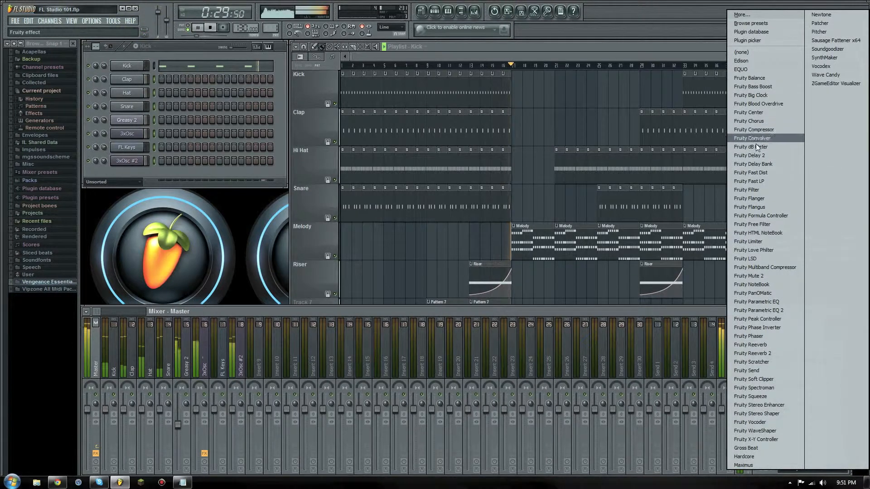
click(700, 312)
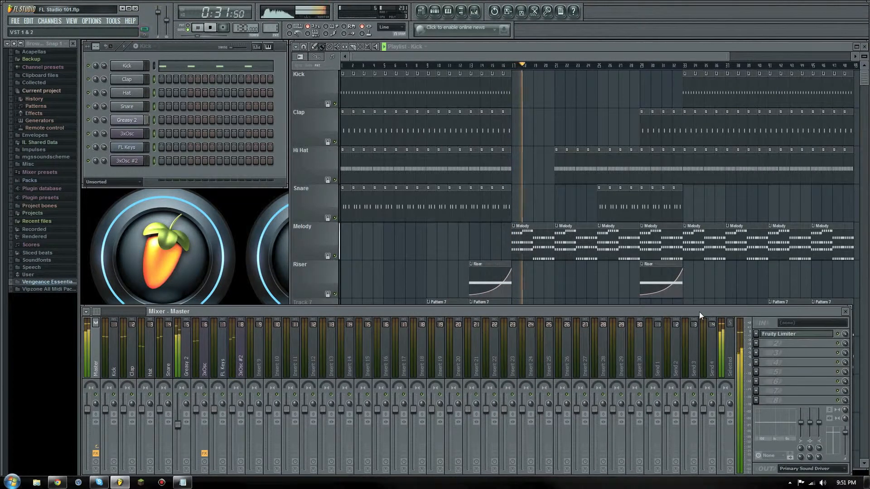